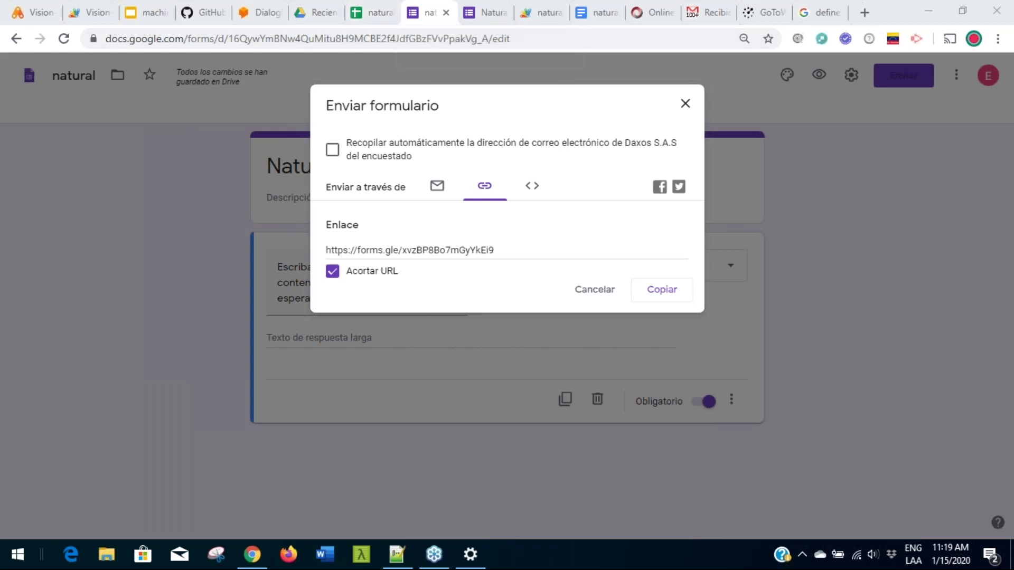
Close the form's sharing dialog and submit the response "no me gusta el pollo" in the live Natural Language API form.
key(Escape)
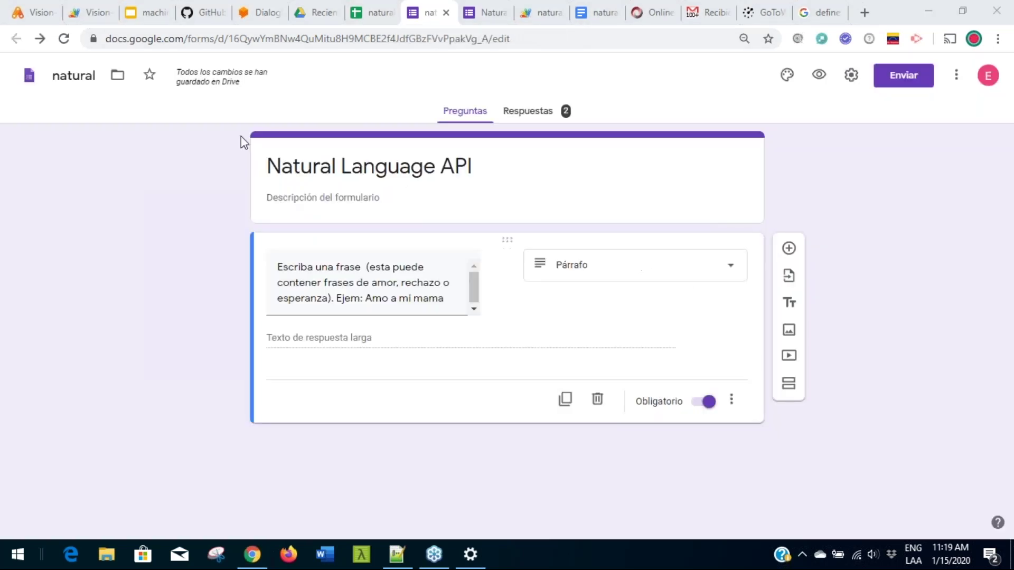
click(375, 15)
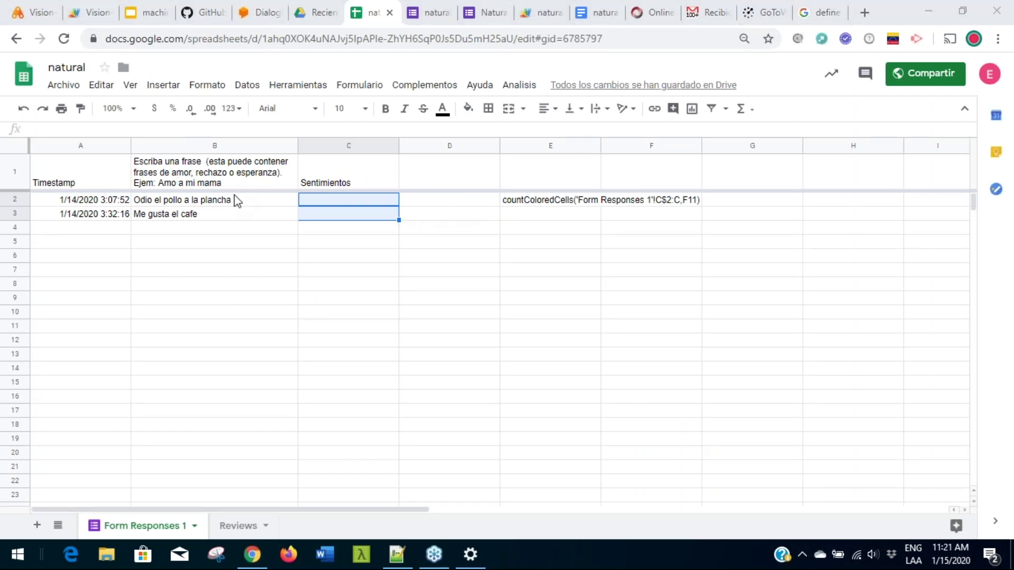
key(ctrl+Tab)
key(ctrl+Tab)
text(no me g)
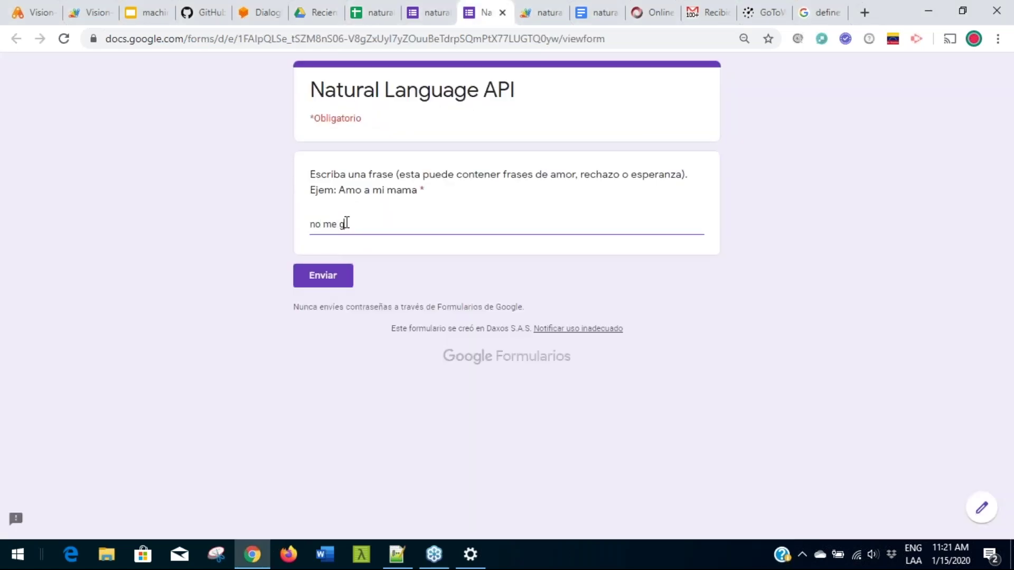
text(usta el pollo)
key(Return)
key(BackSpace)
click(330, 280)
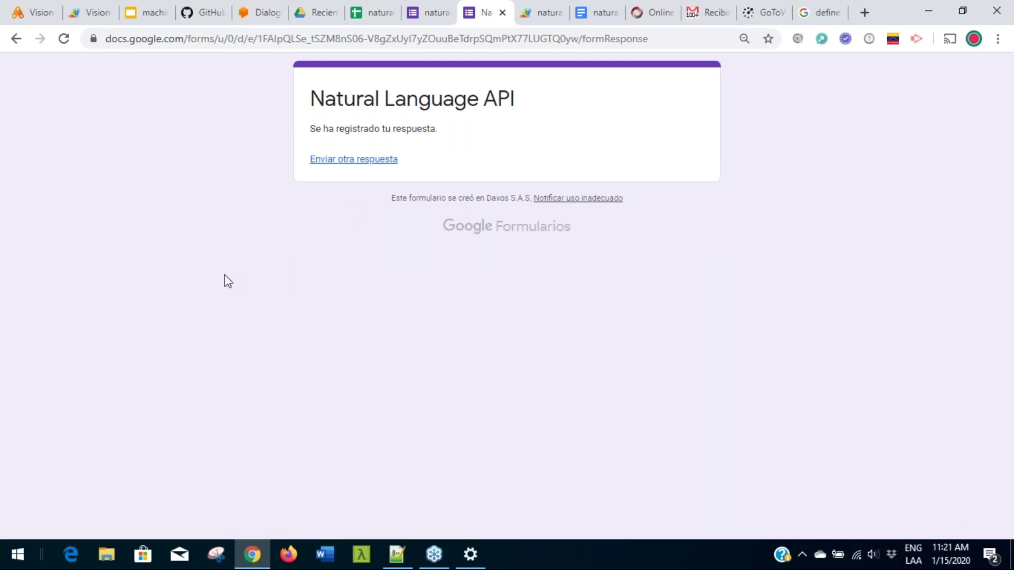
Submit another form response with the phrase "hola mama".
click(346, 162)
click(345, 223)
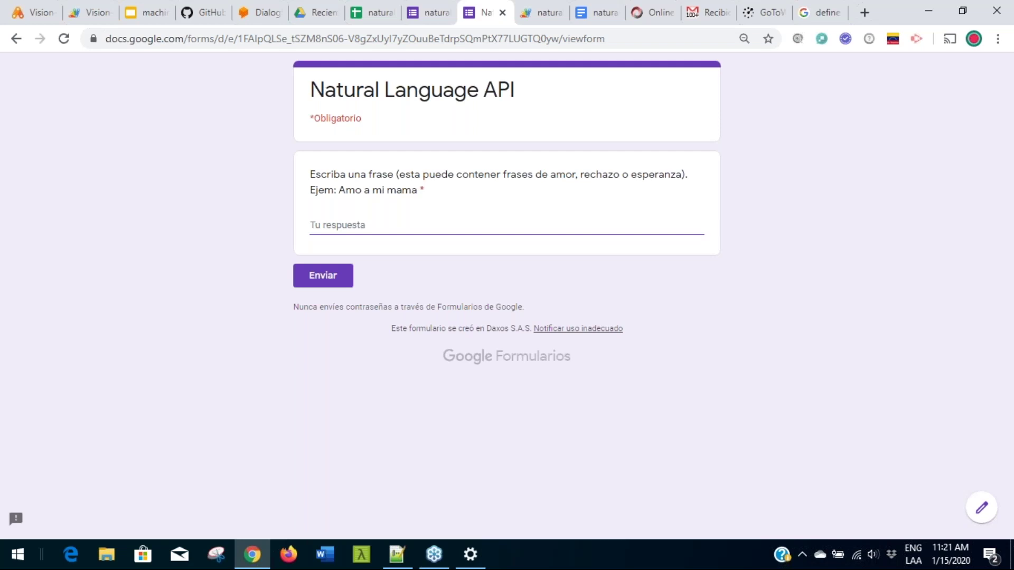
text(hola mama)
click(327, 279)
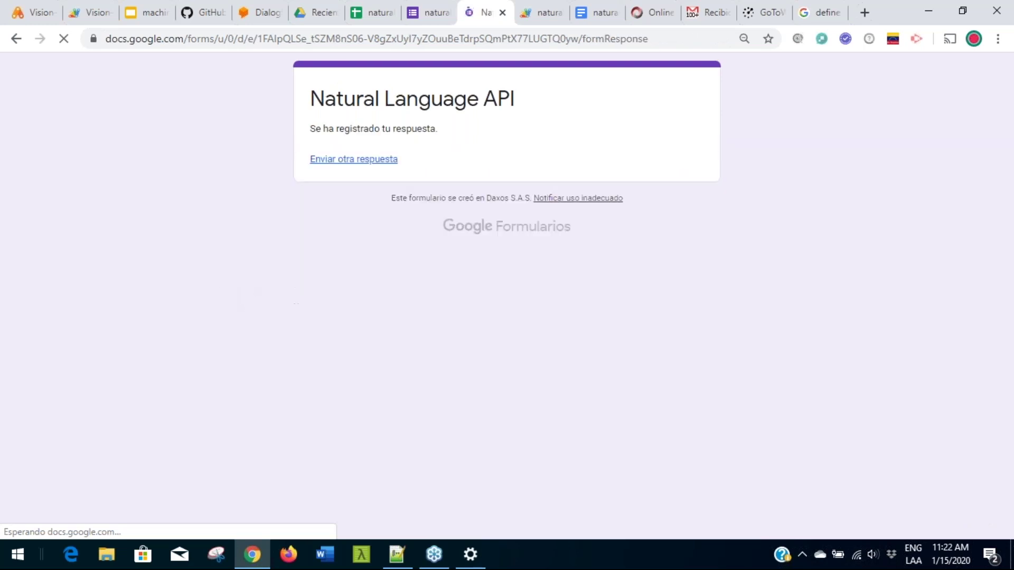
Run the custom "Analizando sentimientos" analysis on the phrases in the form responses spreadsheet.
click(364, 16)
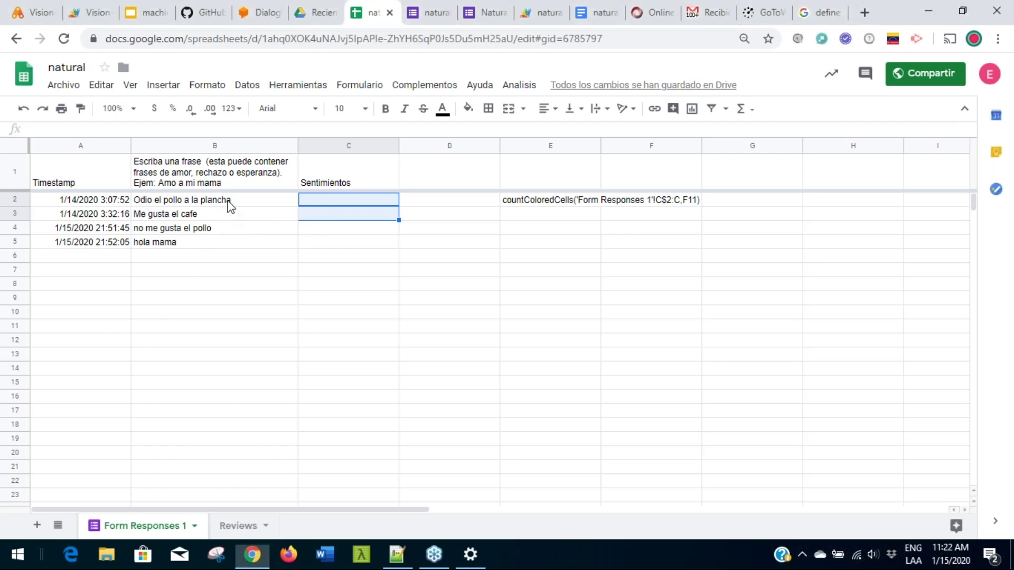
click(254, 204)
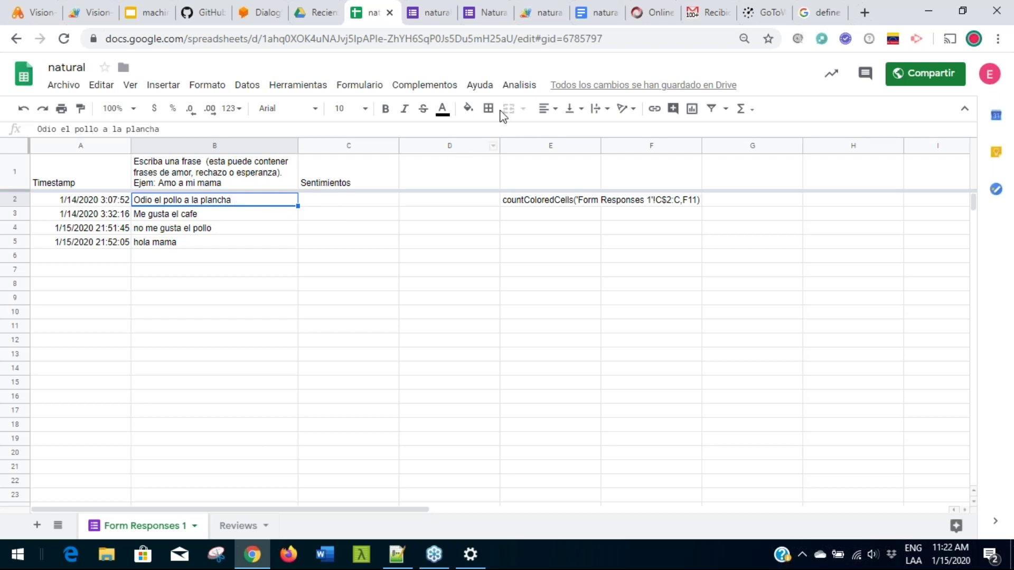
click(516, 86)
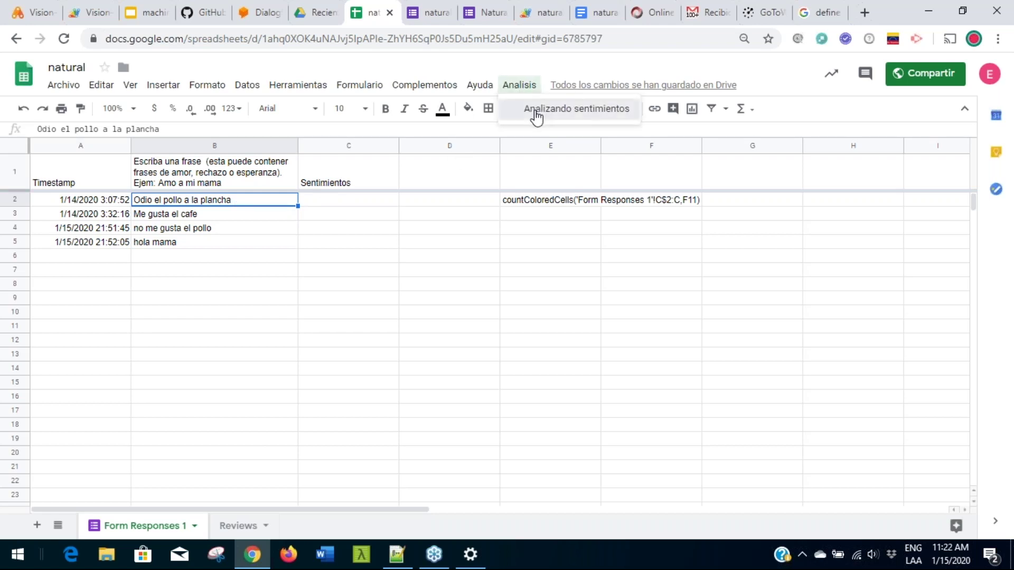
click(536, 112)
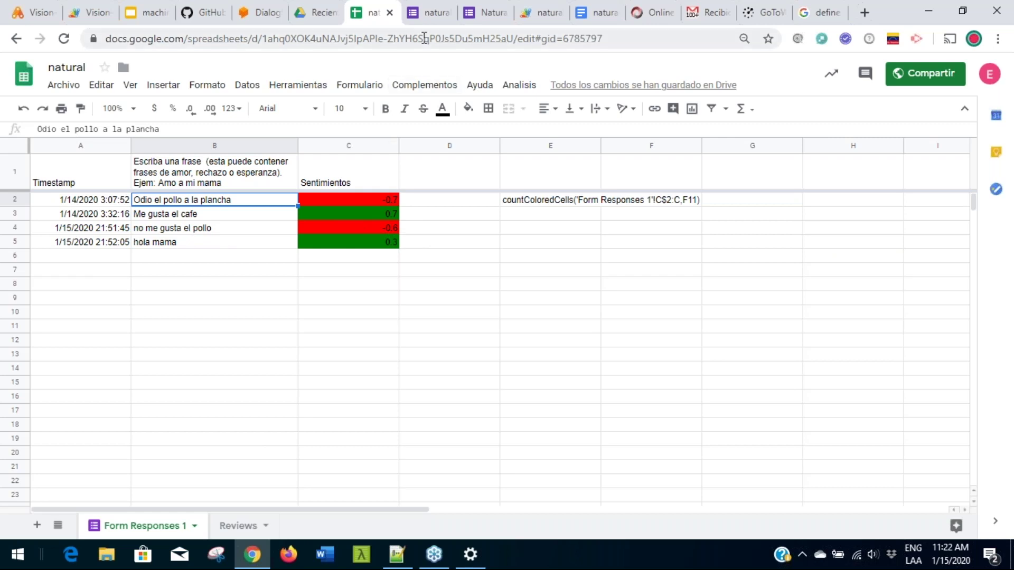
Examine the retrieveSentiment function in the spreadsheet's Apps Script code, from its API endpoint to its return statement.
click(528, 17)
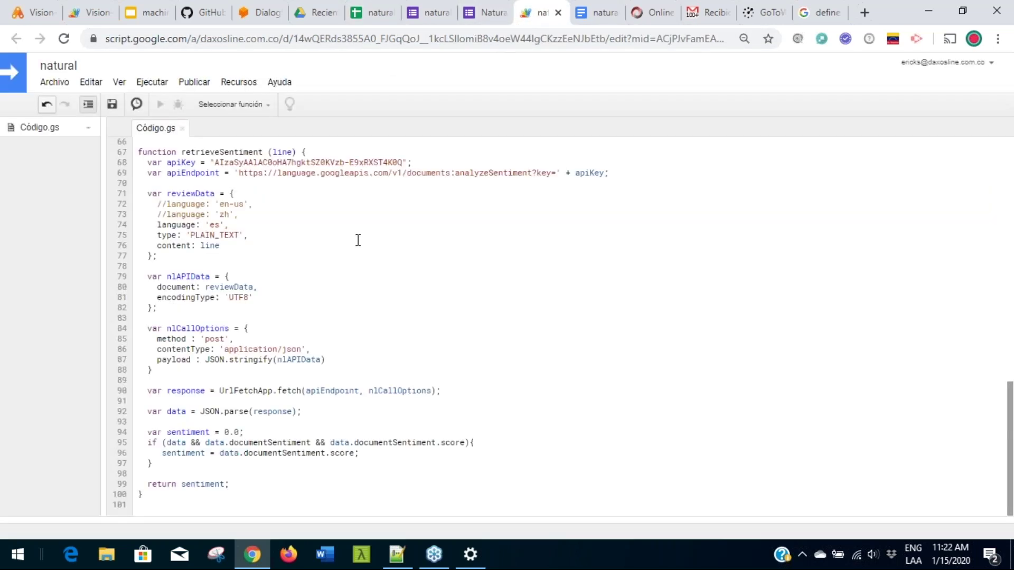
drag(137, 151, 352, 482)
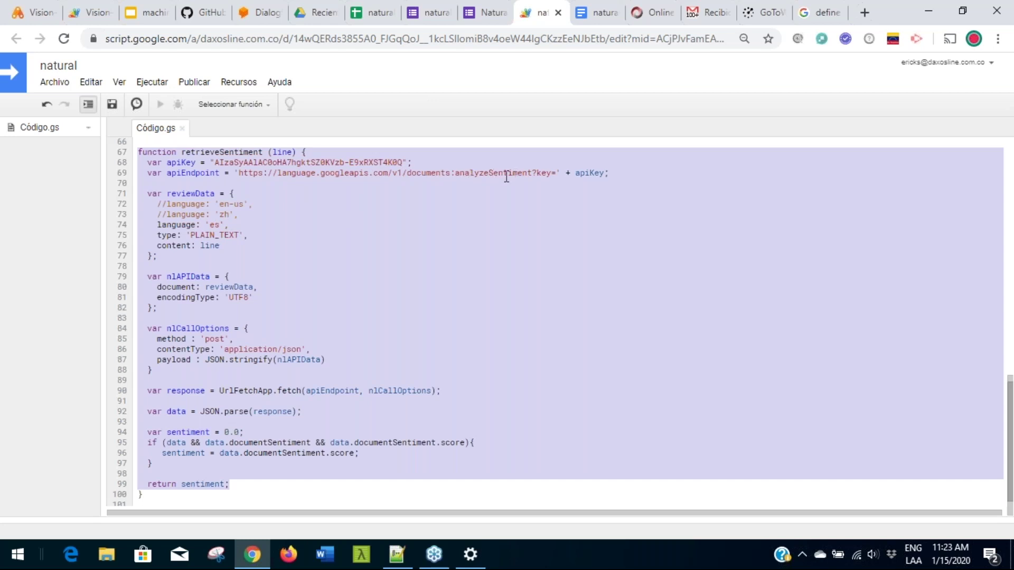
scroll(496, 208, down, 1)
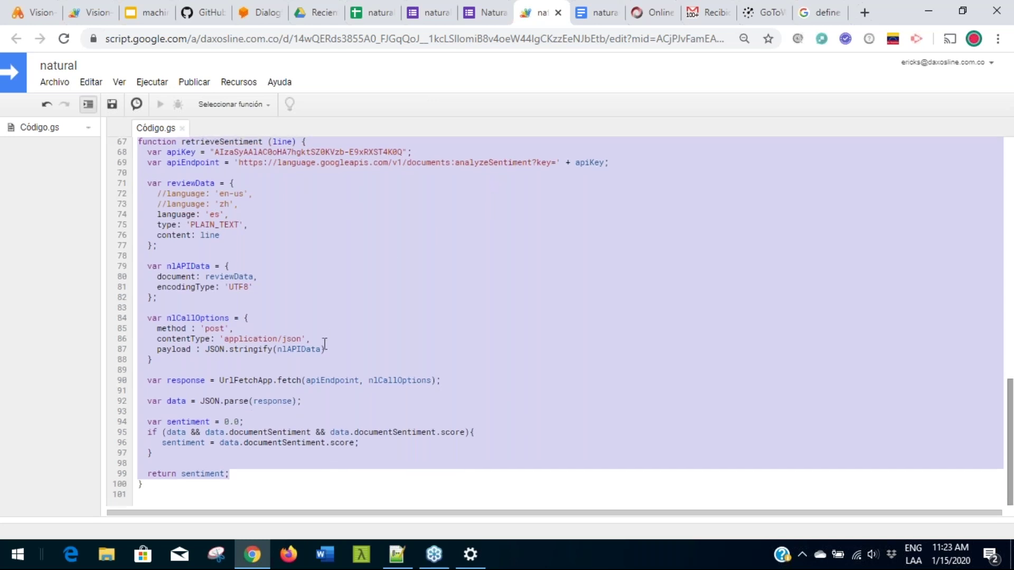
Turn the text in E2 of the responses sheet into the formula =countColoredCells('Form Responses 1'!C$2:C,F11).
click(372, 13)
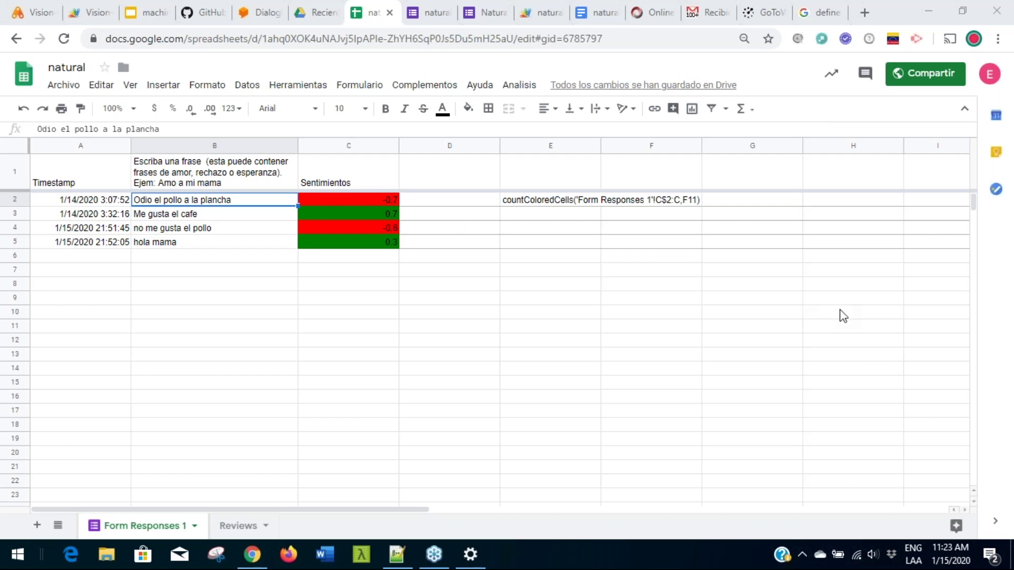
click(504, 200)
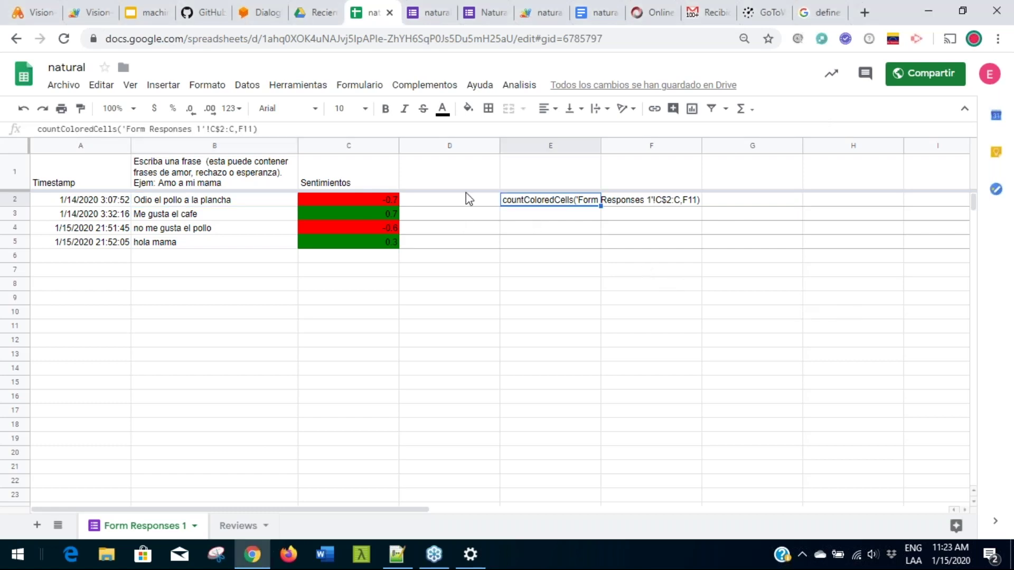
click(40, 128)
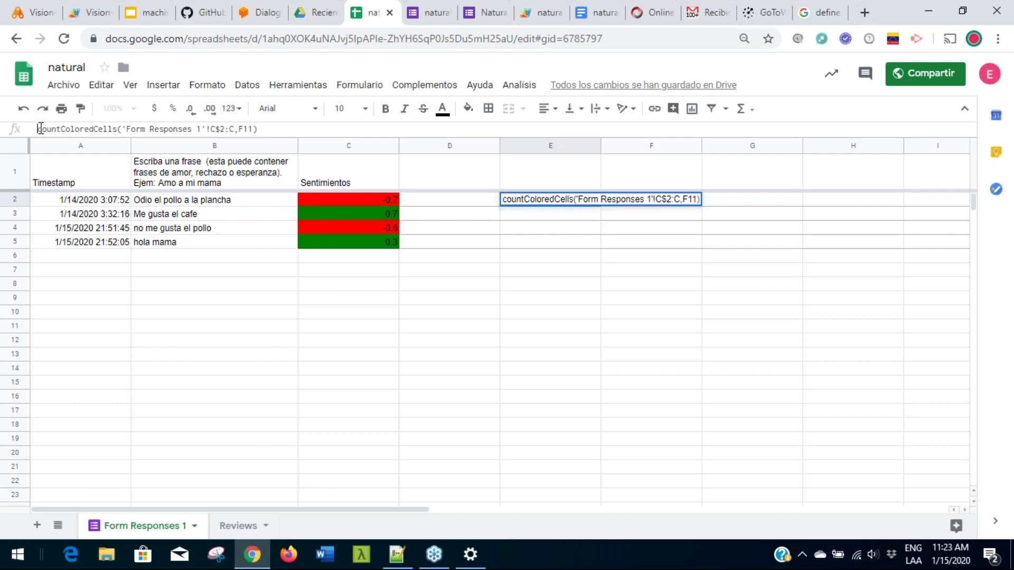
text(=)
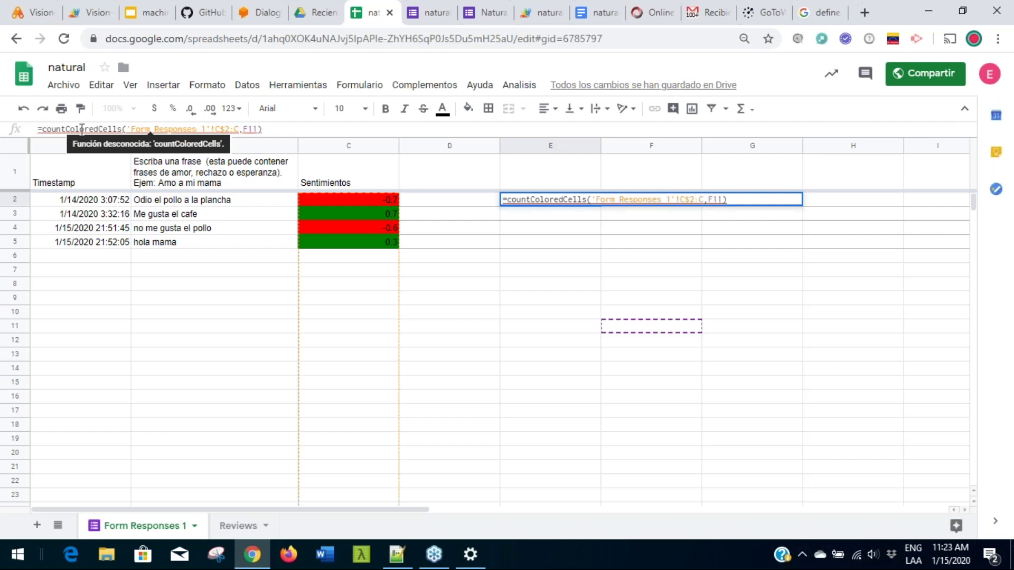
key(Return)
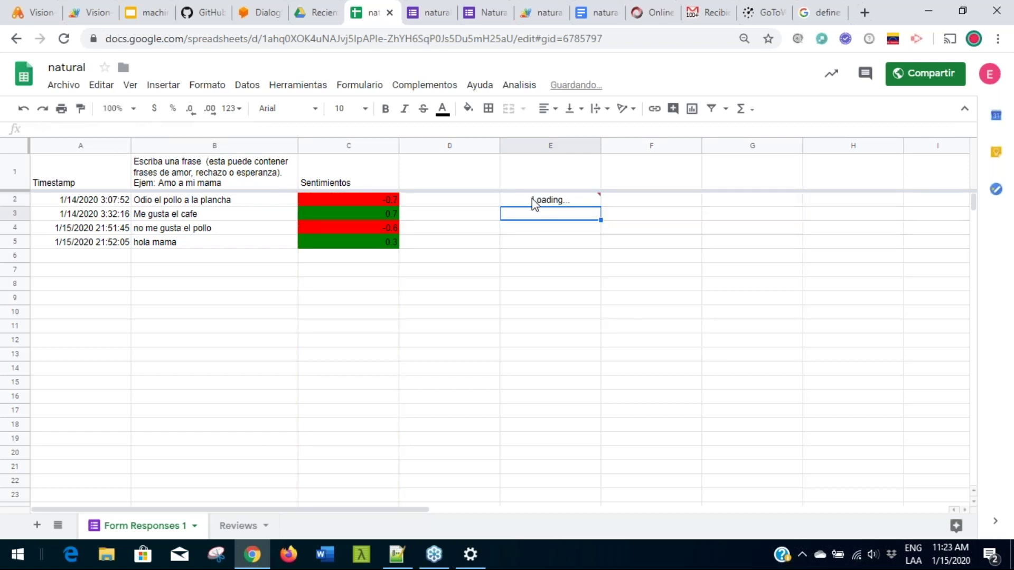
click(535, 203)
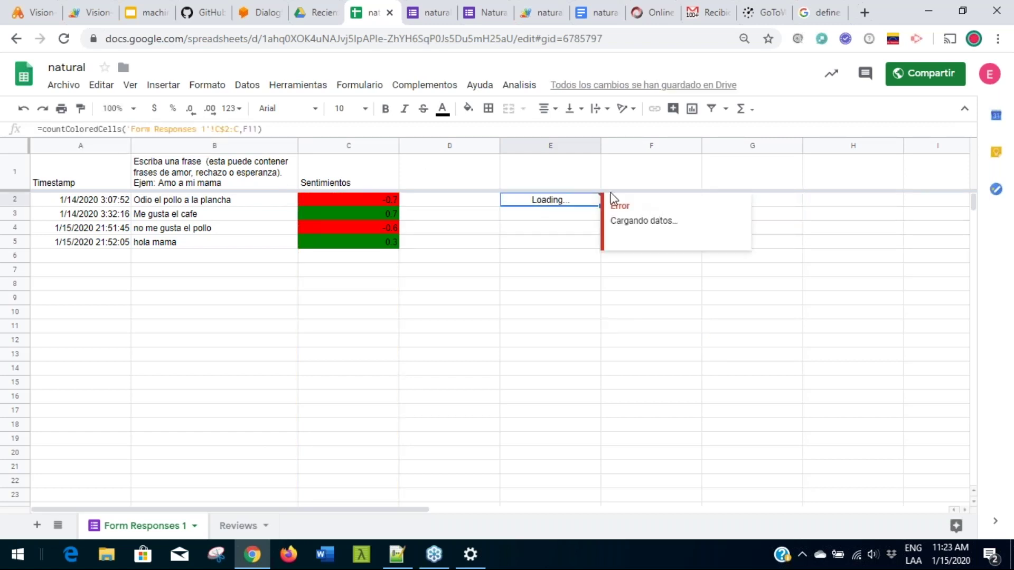
click(253, 128)
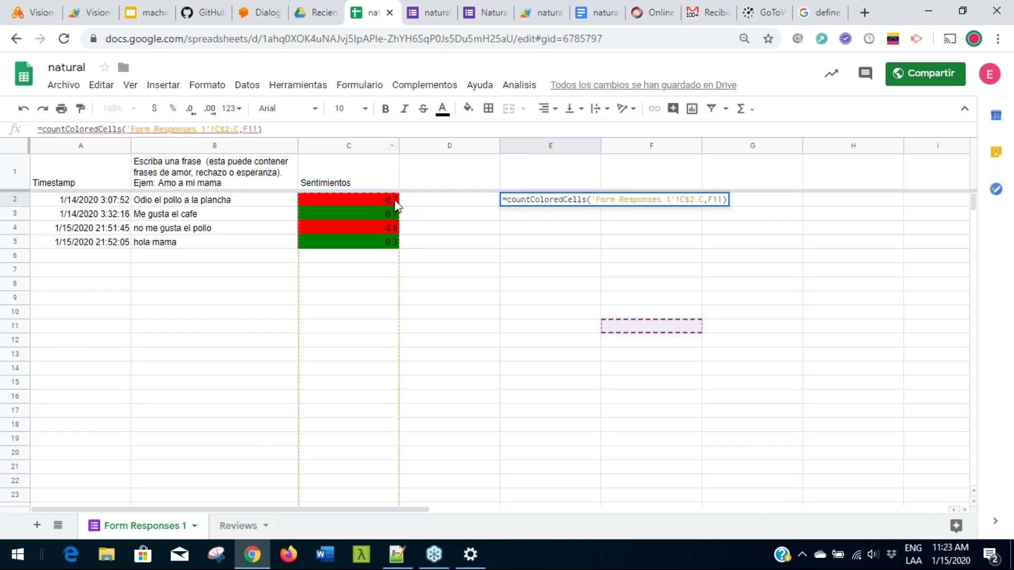
key(Escape)
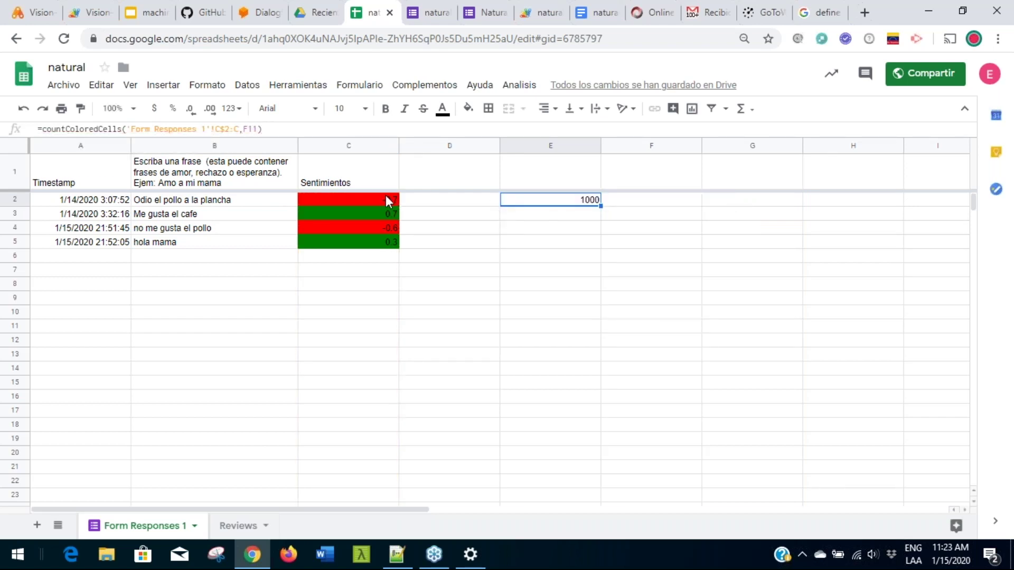
Copy the red cell format of C2 to D2 and the green format of C3 to D3.
click(438, 201)
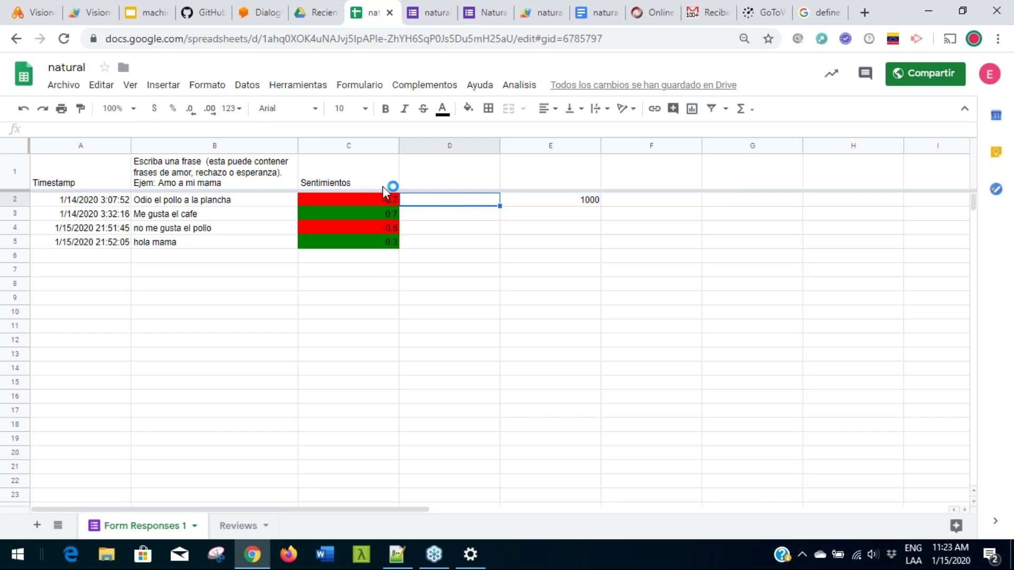
click(318, 199)
click(80, 108)
click(468, 200)
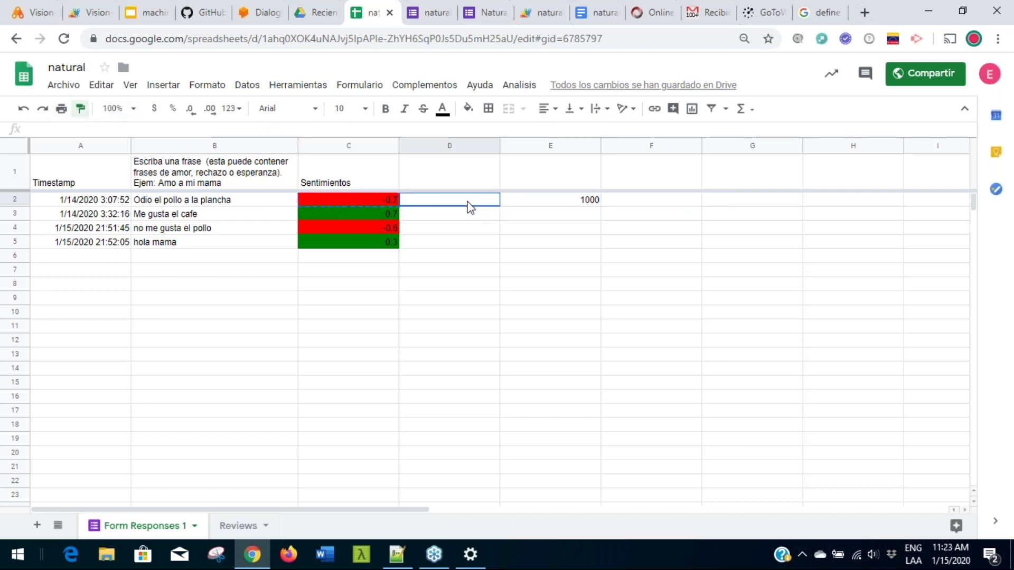
click(330, 212)
click(80, 109)
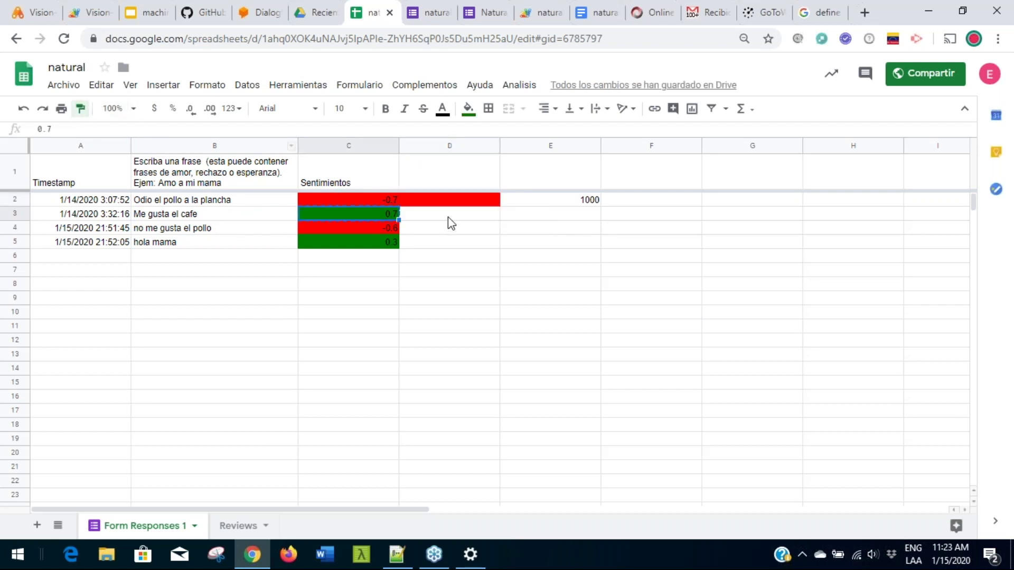
click(464, 216)
Replace the F11 color reference in the E2 countColoredCells formula with D2.
click(511, 203)
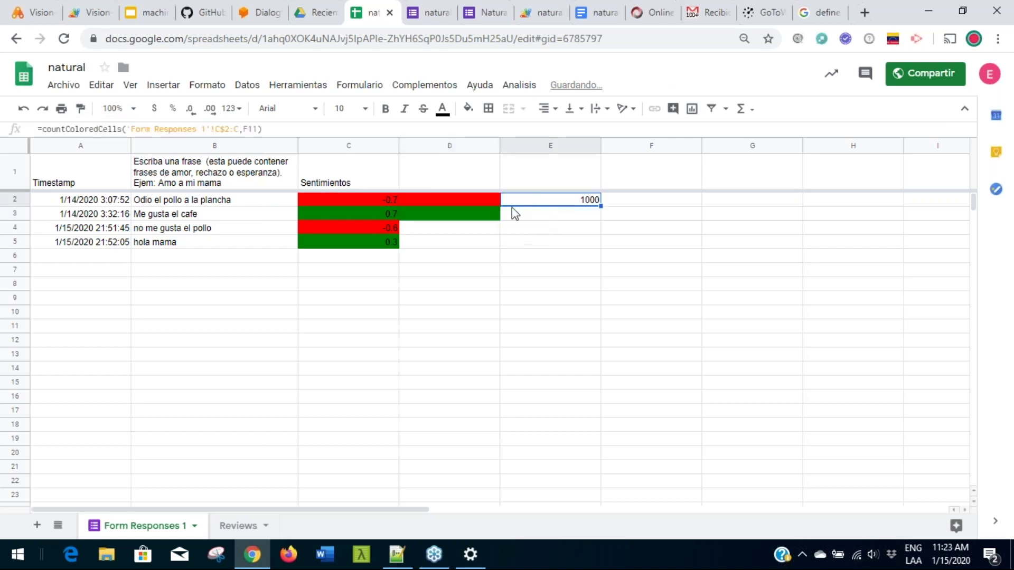
click(474, 195)
click(555, 201)
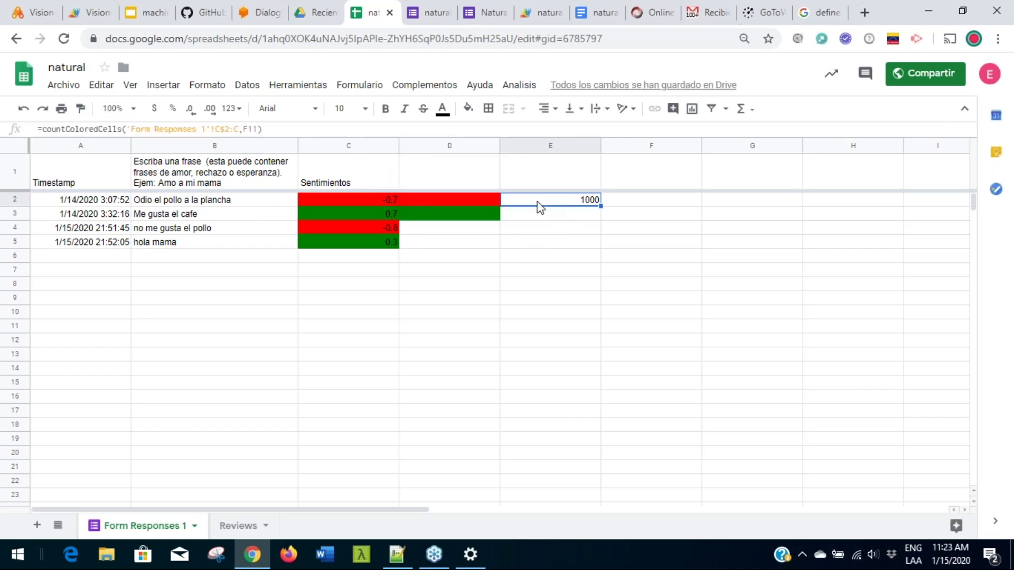
click(254, 130)
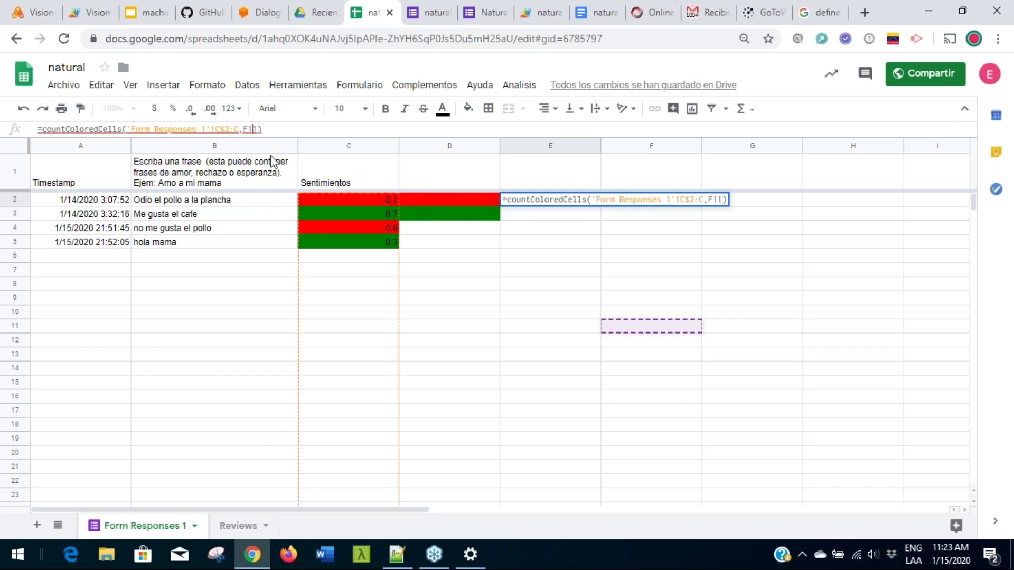
click(449, 202)
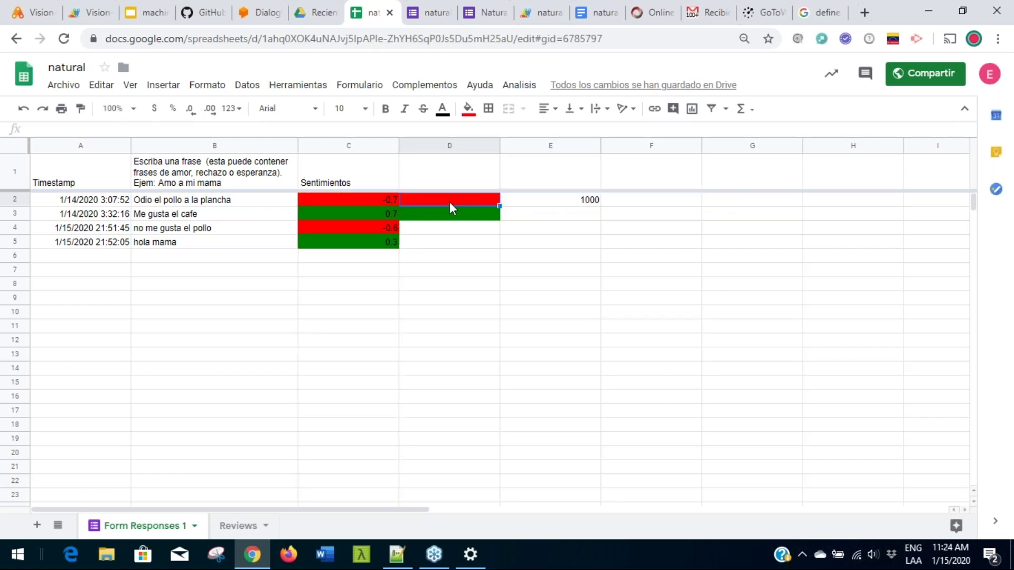
click(563, 206)
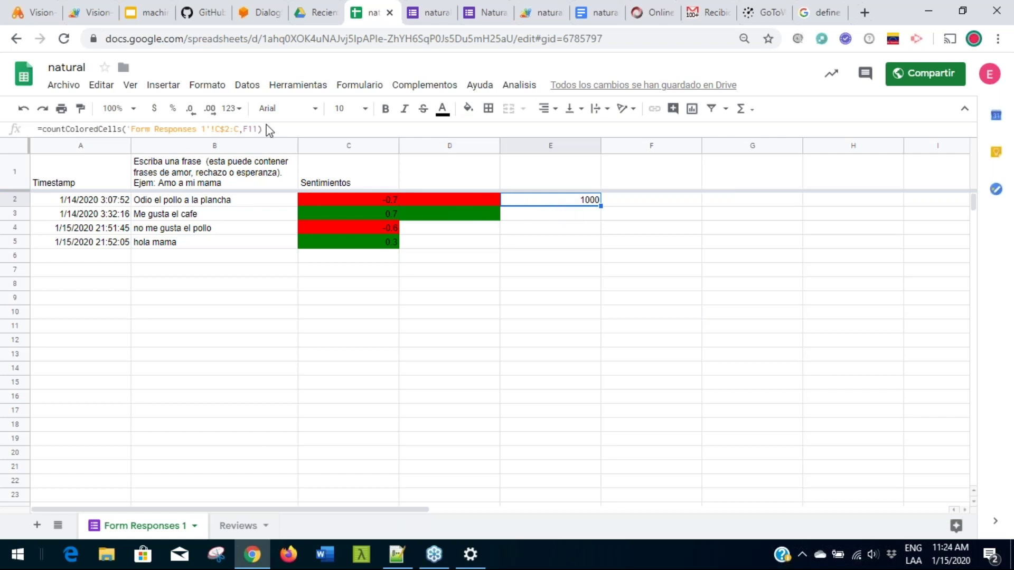
text(1)
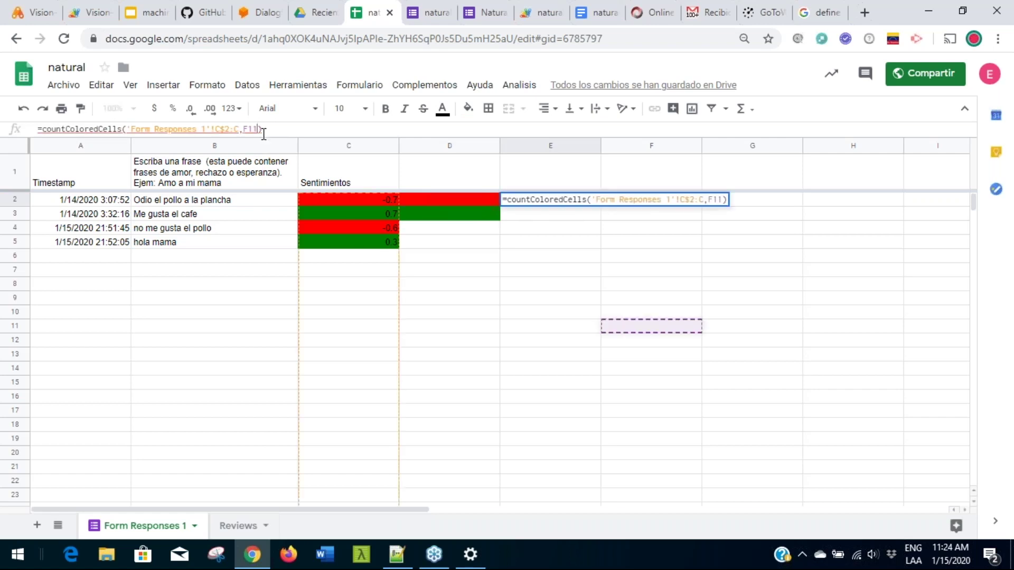
key(BackSpace)
key(BackSpace)
key(BackSpace)
text(d2)
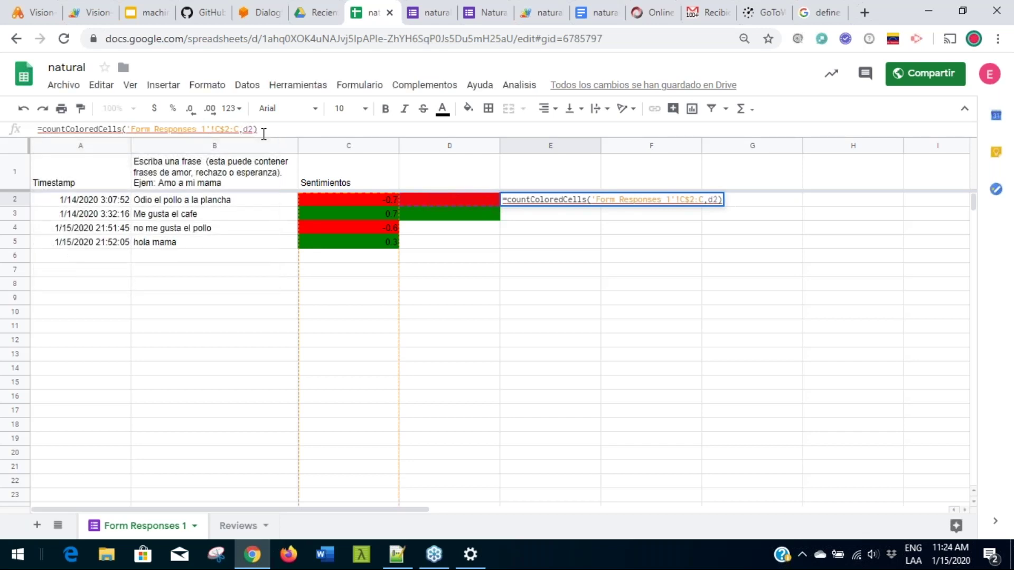
key(Return)
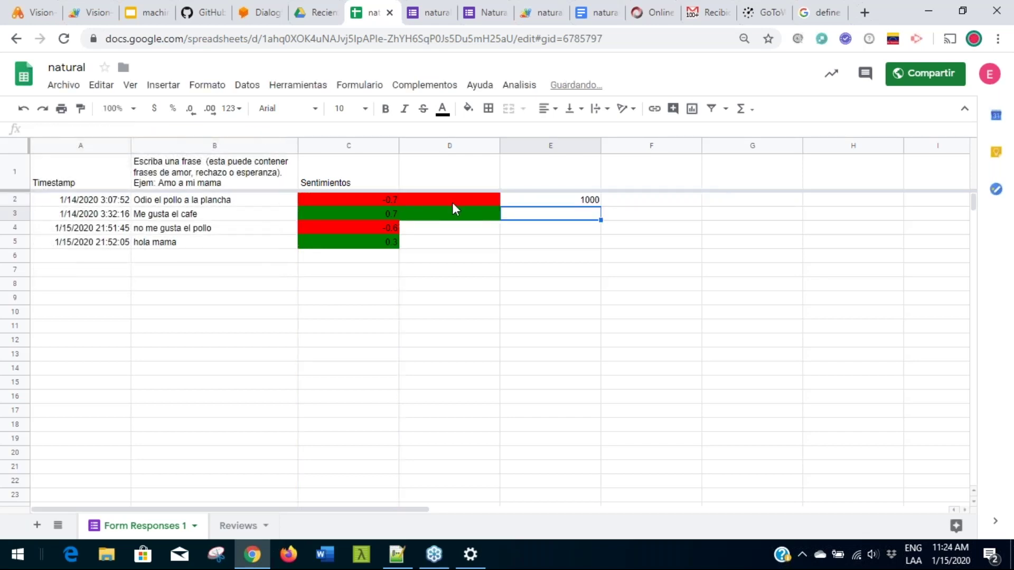
Review the color reference and cell range of the countColoredCells formula in E2.
click(490, 202)
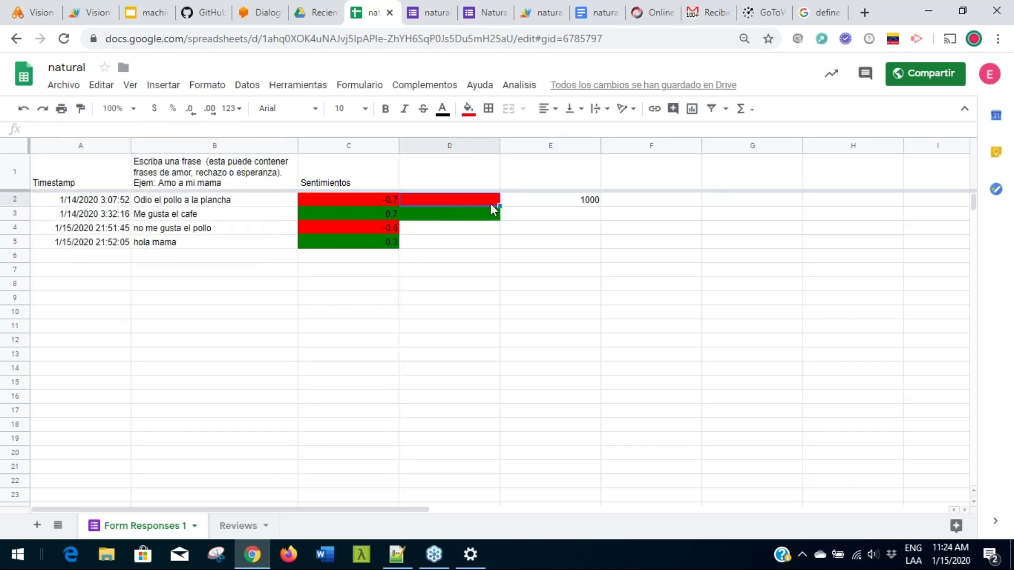
click(543, 204)
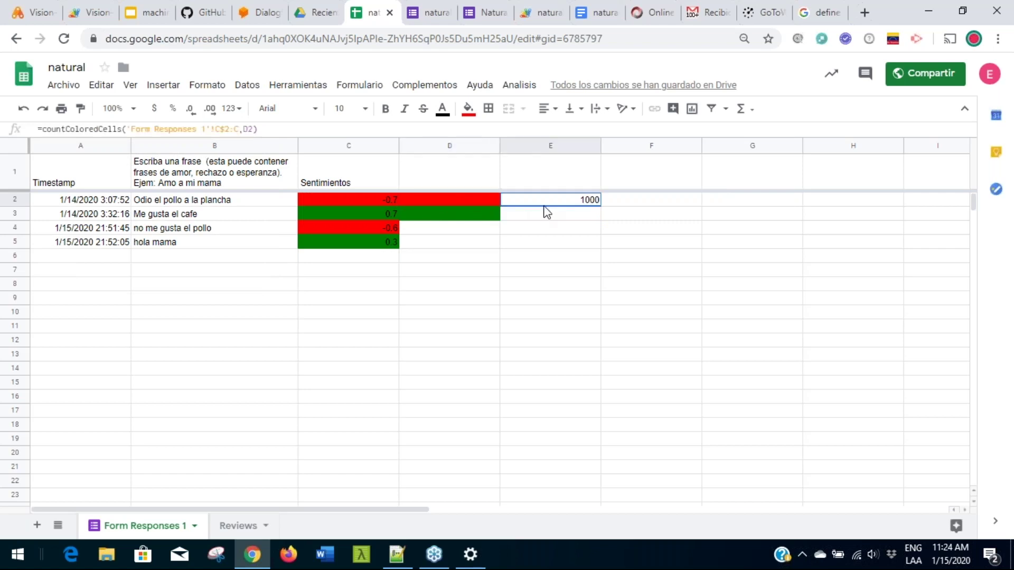
click(249, 129)
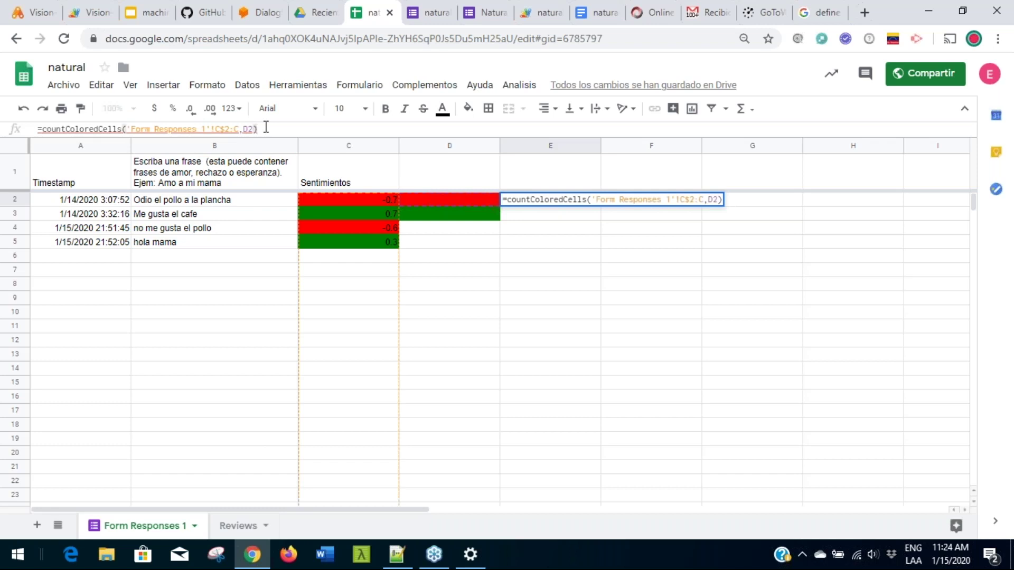
key(Return)
Fill the countColoredCells formula from E2 down through E4.
click(432, 216)
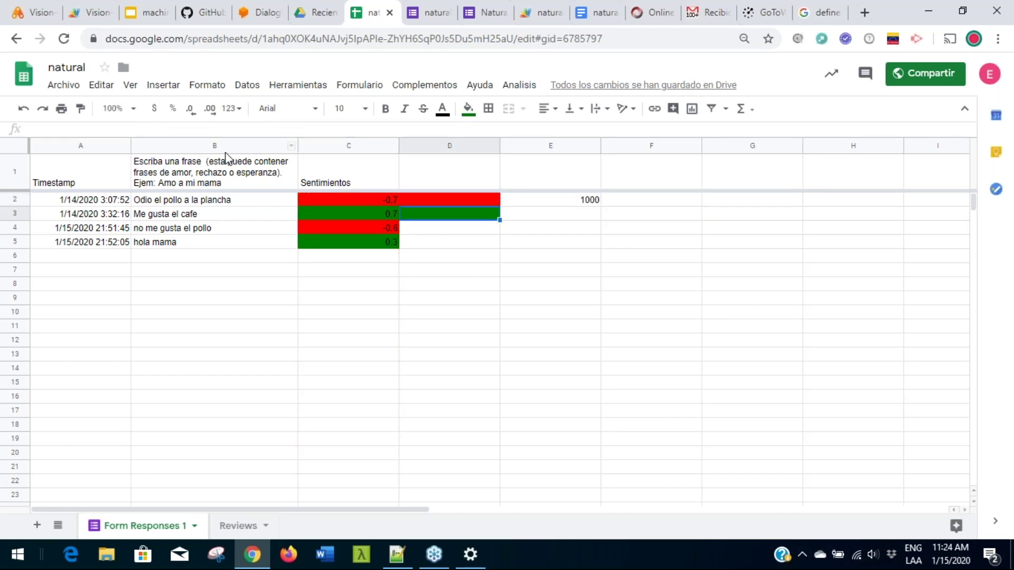
click(536, 203)
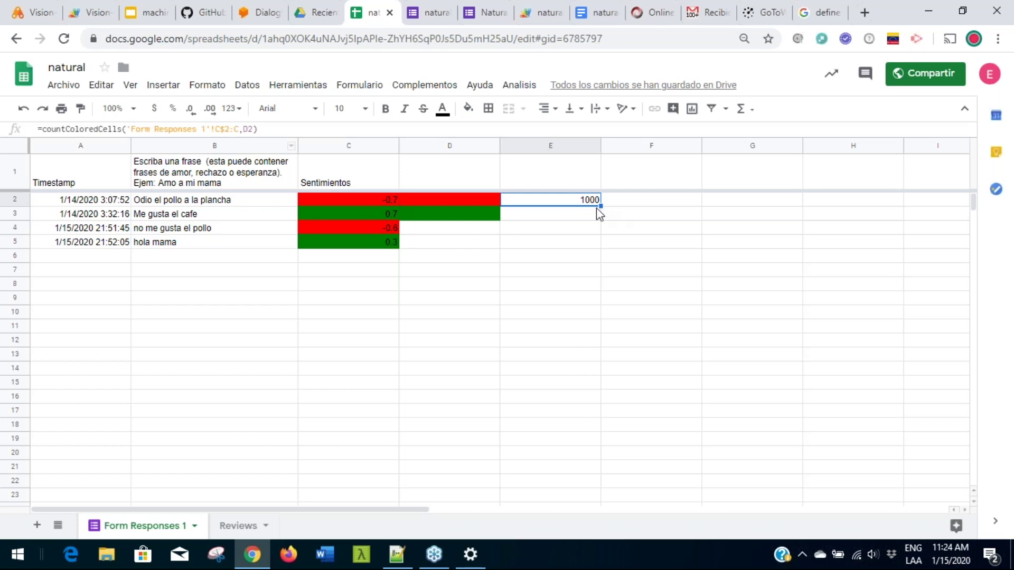
drag(601, 207, 600, 219)
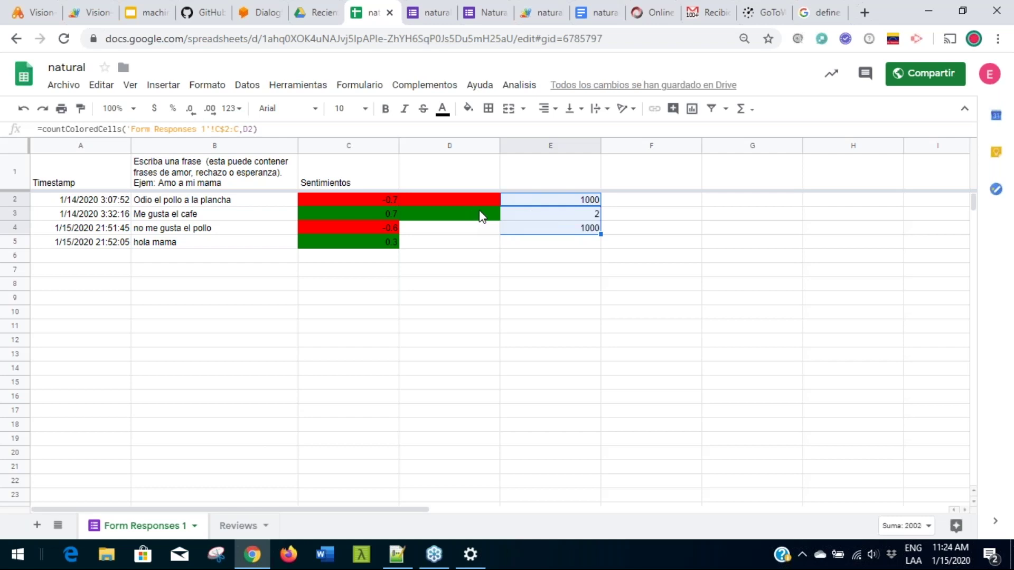
Compare the range and color reference in E2's formula with the filled formula in E4.
click(546, 205)
click(236, 128)
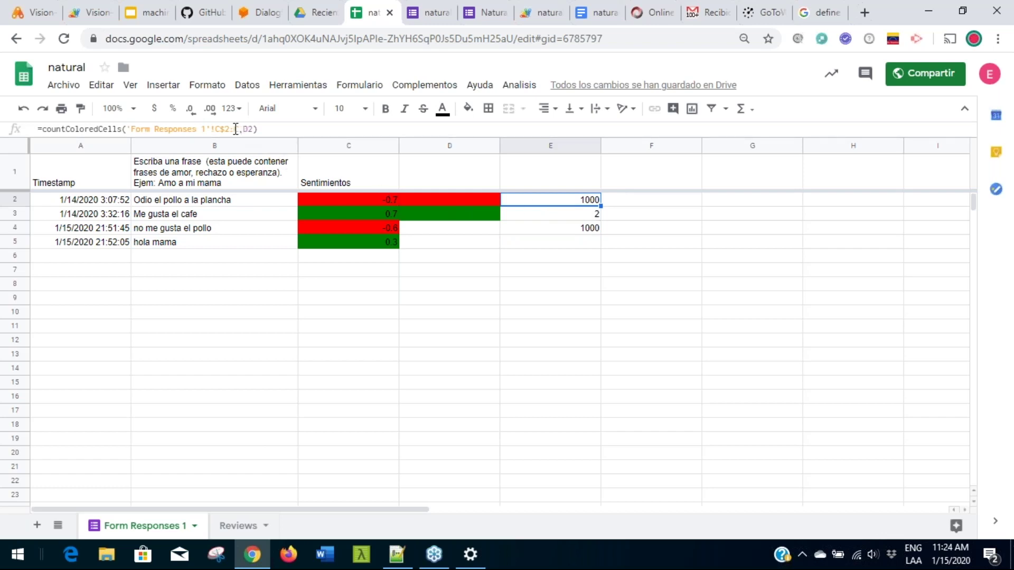
text(,)
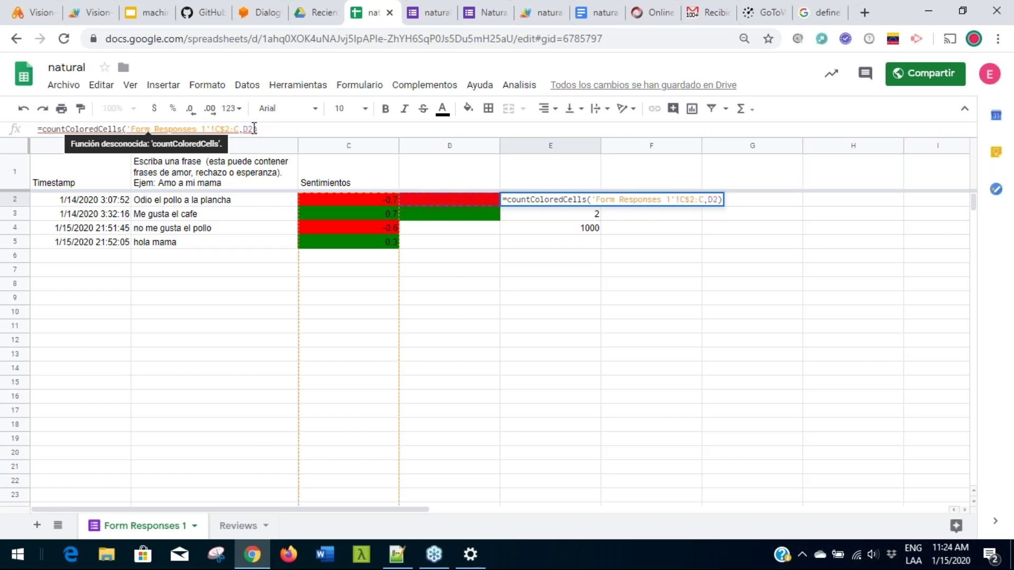
key(Return)
click(559, 229)
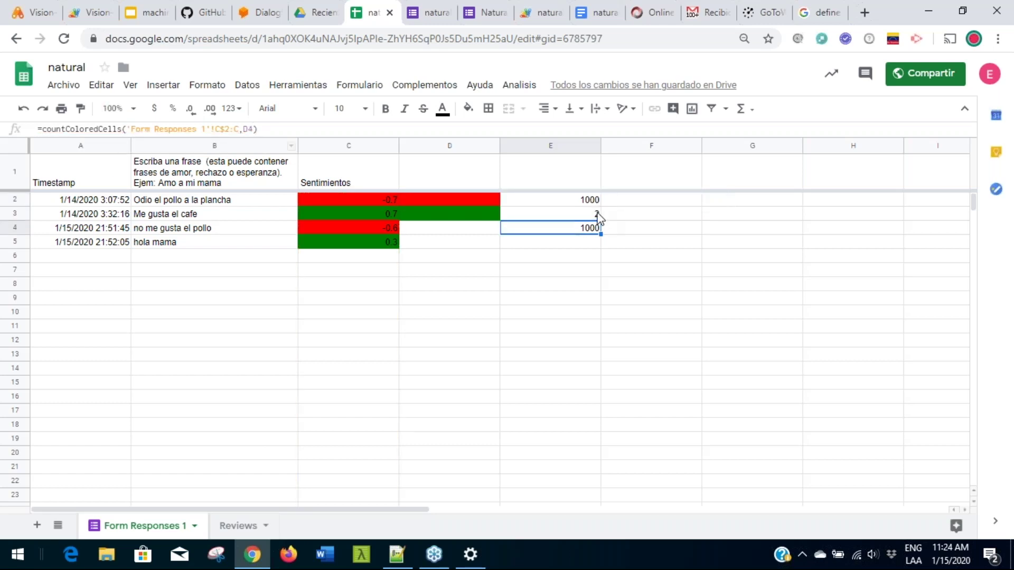
Insert the Explore-suggested Sentimientos column chart for the scores in C2:C5 into the responses sheet.
click(378, 199)
shift+click(373, 239)
click(948, 528)
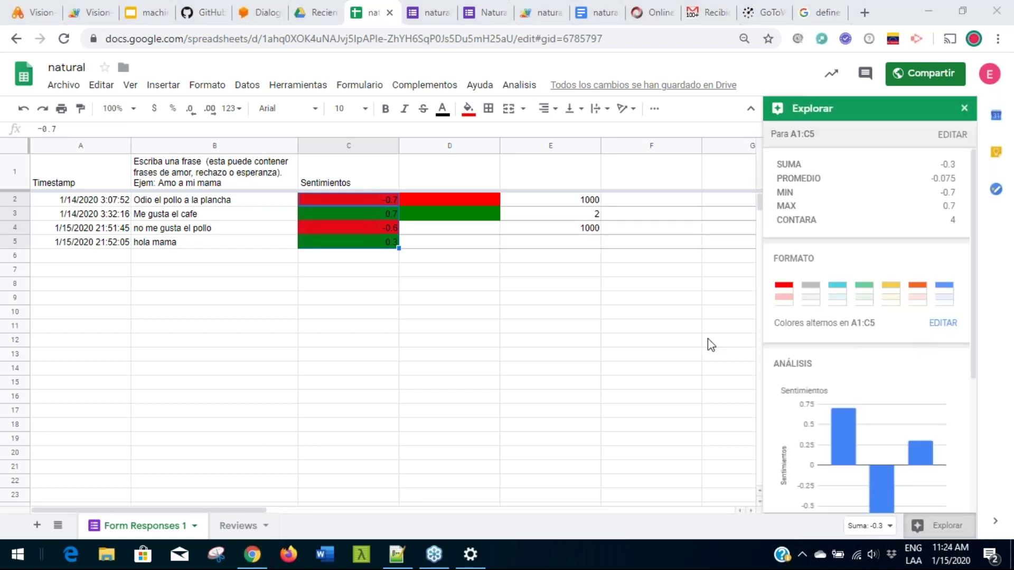
drag(866, 464, 544, 316)
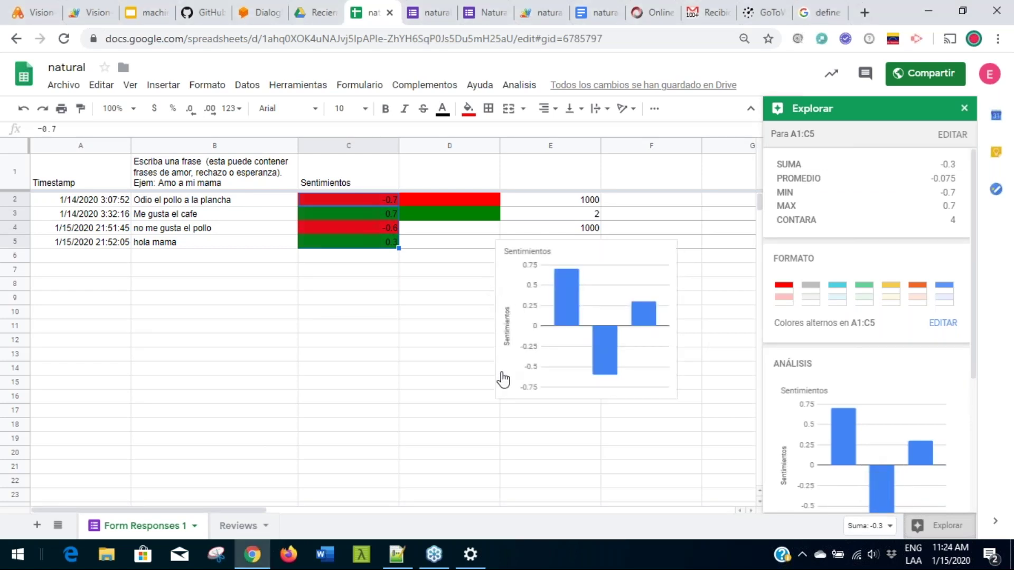
drag(503, 379, 537, 369)
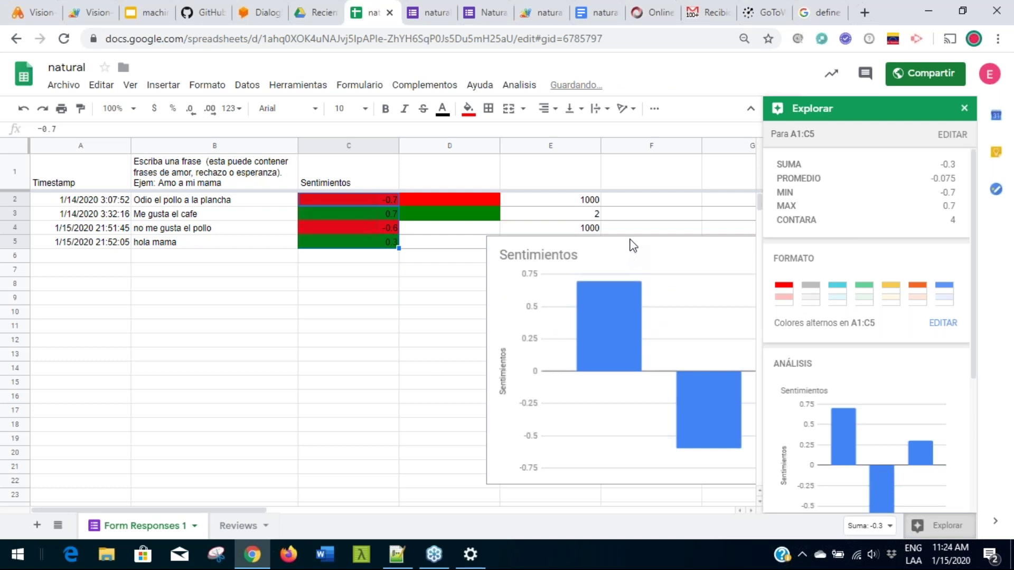
Move the Sentimientos chart so it spans columns B to F and starts at row 2.
click(665, 244)
drag(663, 245, 449, 211)
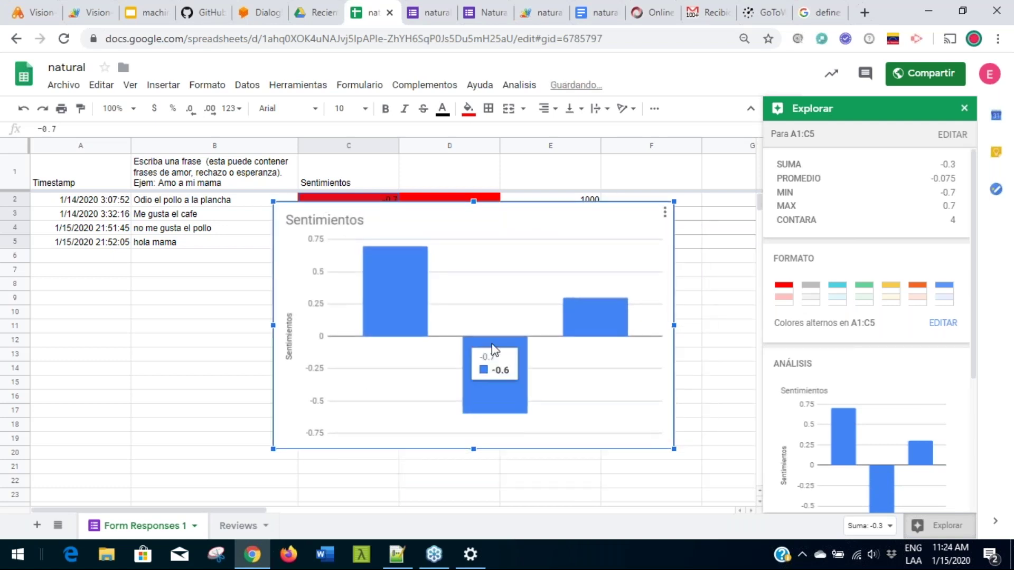
drag(537, 210, 547, 186)
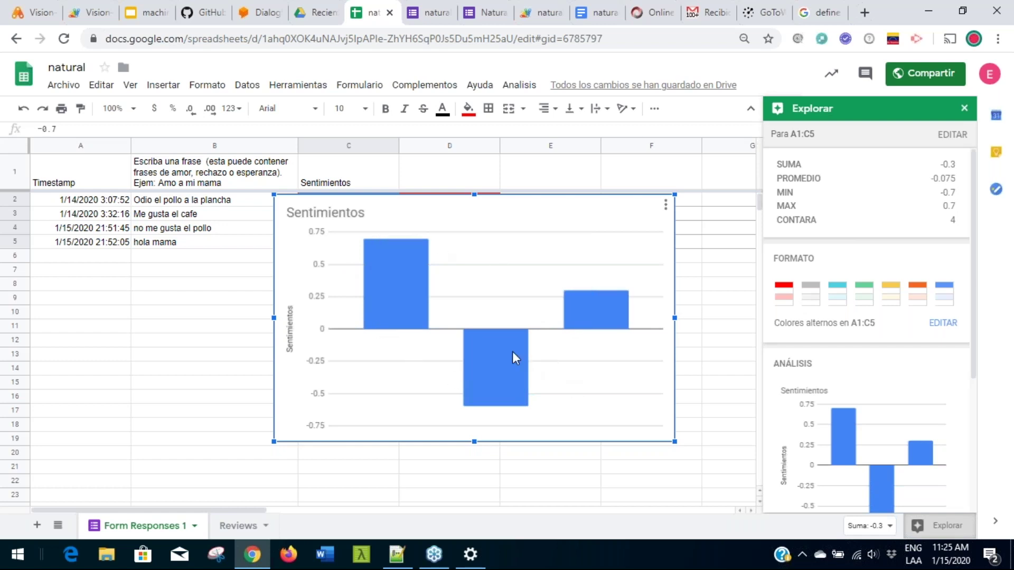
mouse_move(572, 323)
mouse_move(504, 365)
In the natural_lenguaje document, run Marcar sentimientos on quote 3 under El principito.
click(594, 14)
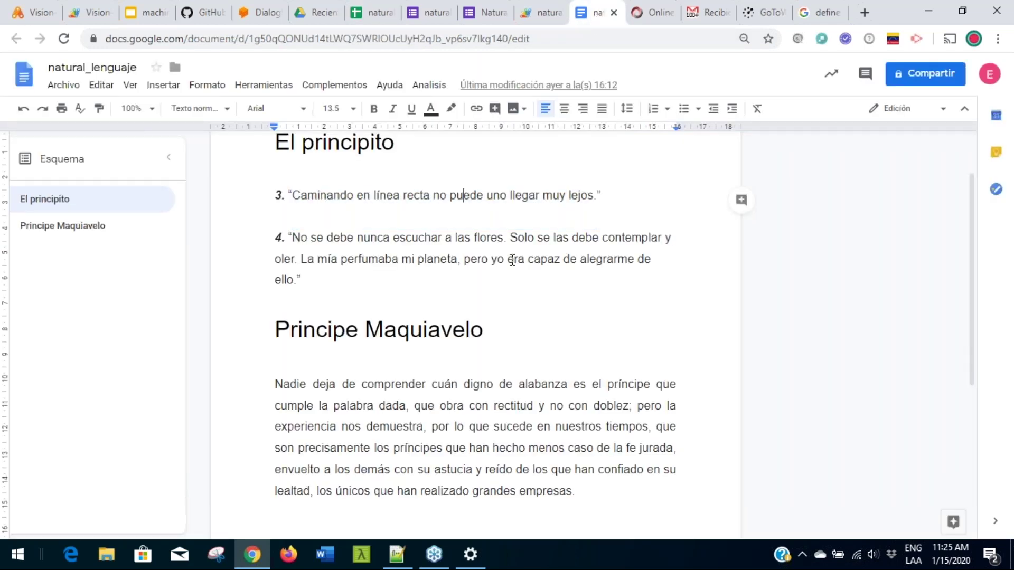
scroll(523, 258, up, 1)
scroll(518, 251, down, 1)
drag(601, 192, 276, 210)
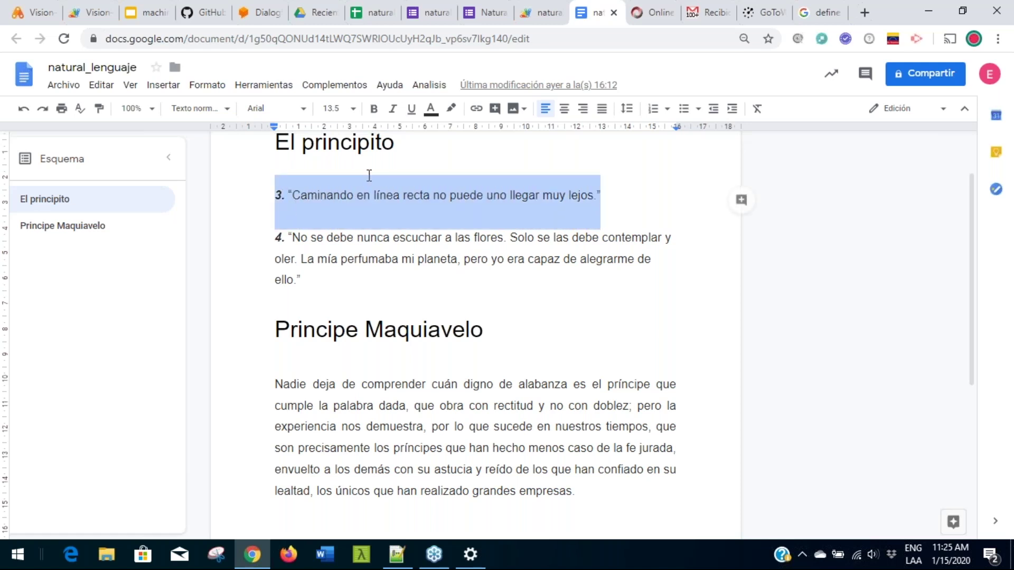
click(434, 89)
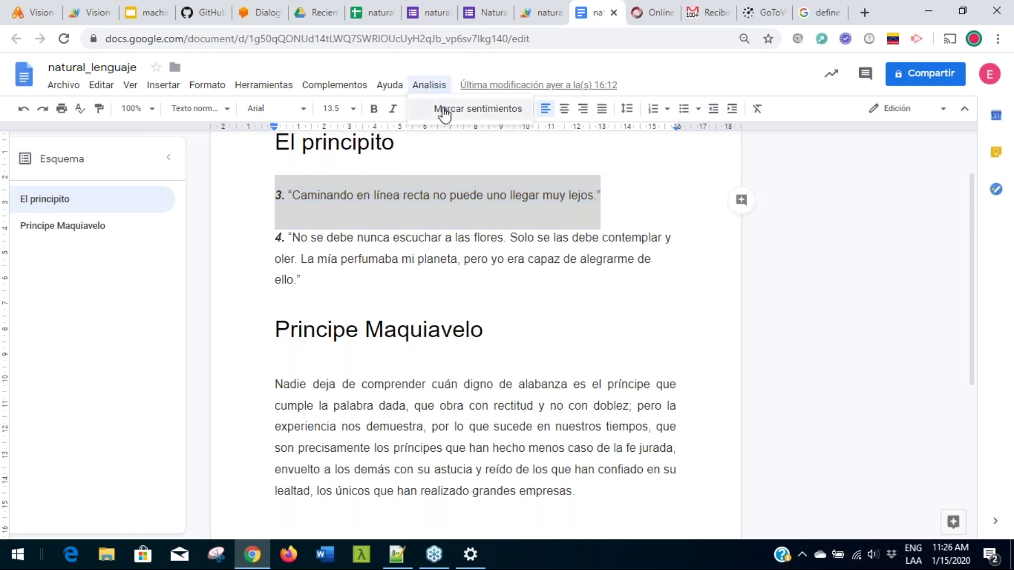
click(444, 110)
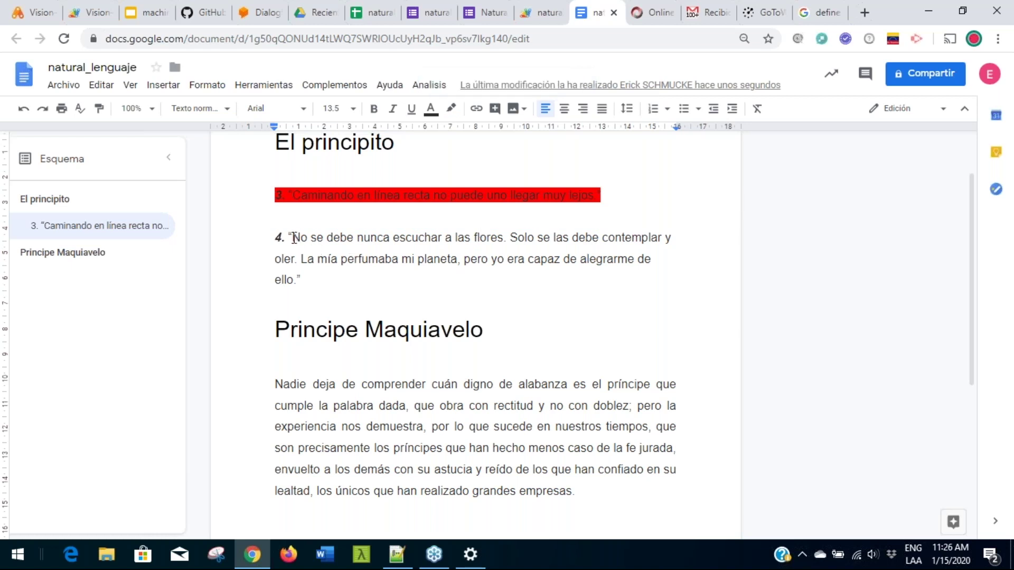
Run Marcar sentimientos on "No se debe nunca escuchar a las flores" in quote 4.
drag(292, 235, 504, 236)
click(442, 86)
click(454, 107)
click(473, 286)
Run Marcar sentimientos on the rest of quote 4, from "Solo se las debe contemplar" through "ello.".
drag(508, 236, 375, 286)
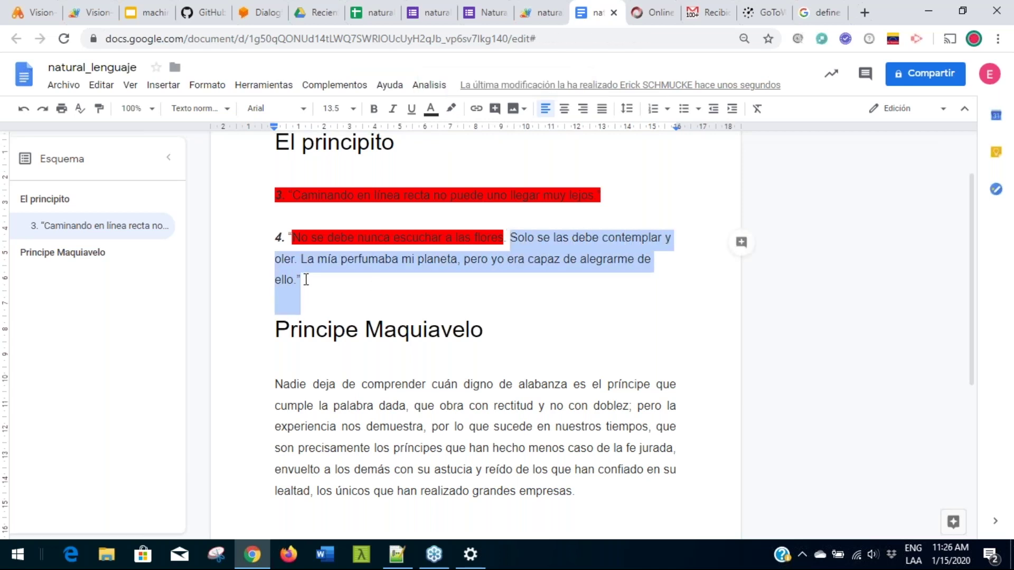
click(434, 86)
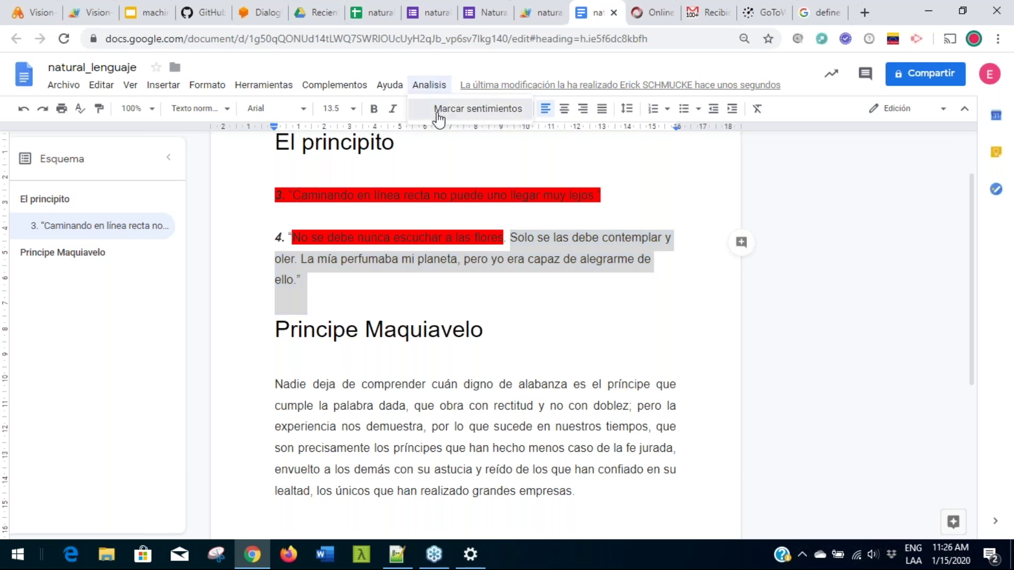
click(438, 110)
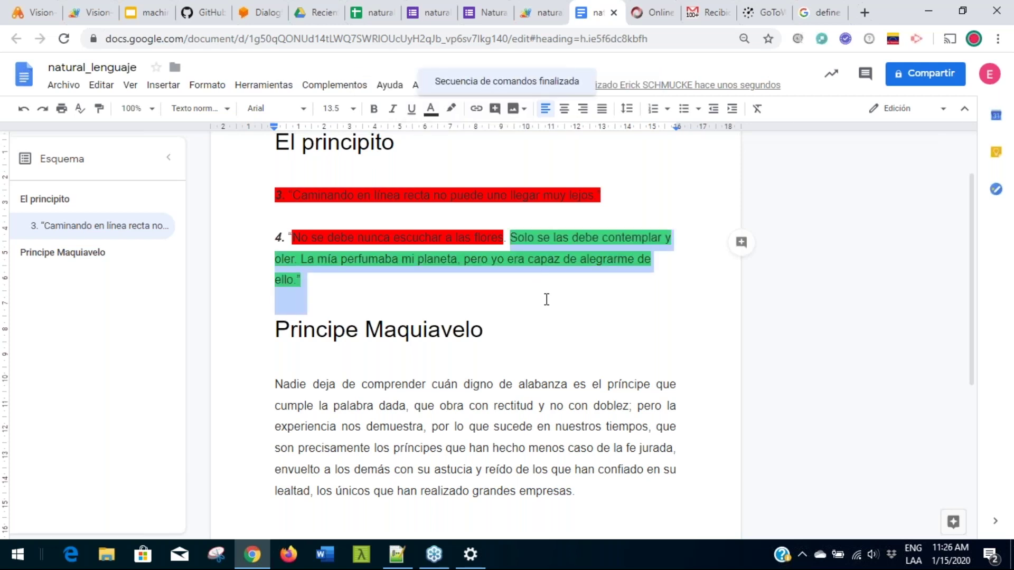
click(545, 304)
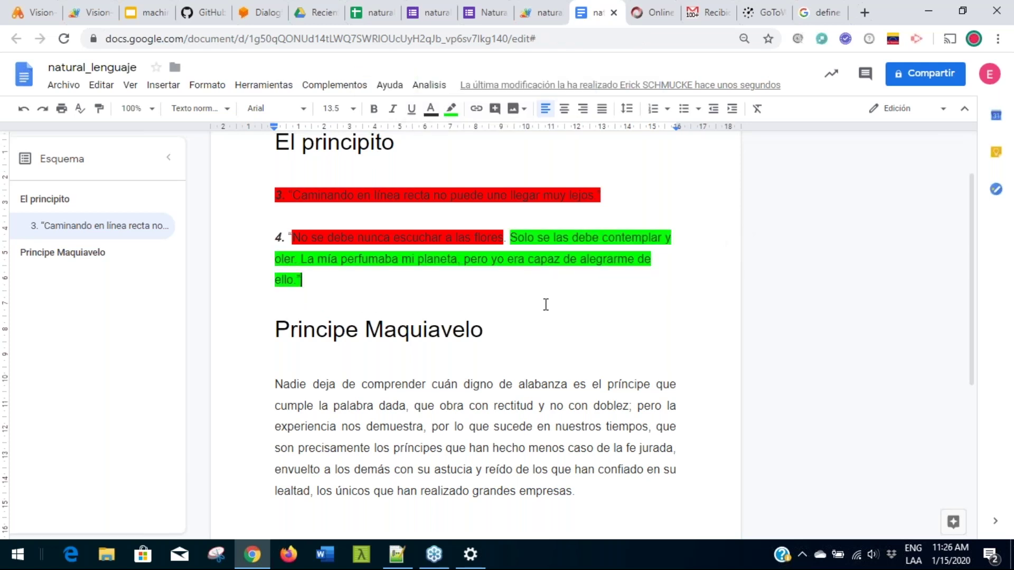
Select the opening phrase under Principe Maquiavelo, from "Nadie deja de comprender" through "cumple la palabra dada".
scroll(549, 306, down, 3)
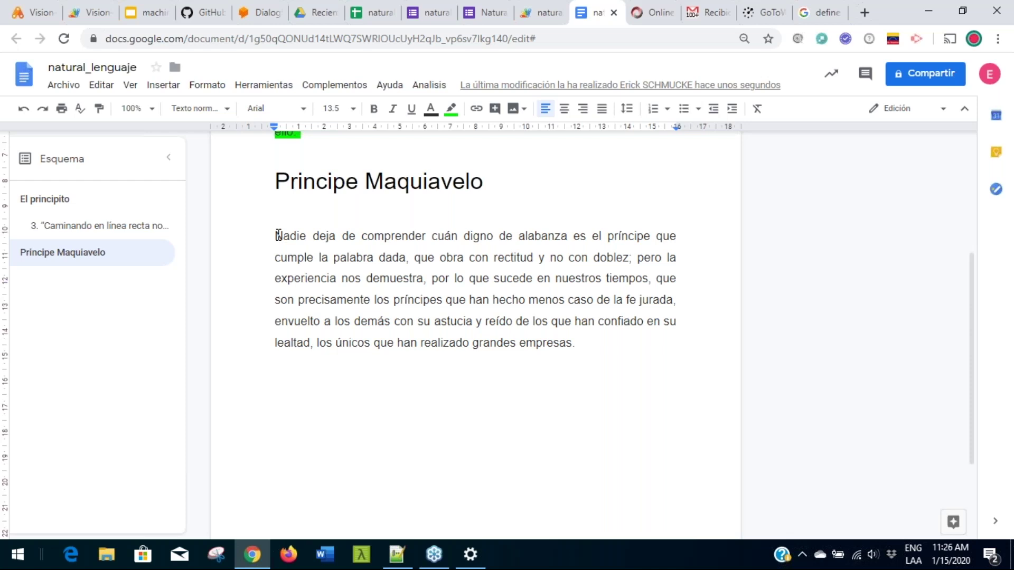
drag(278, 235, 407, 260)
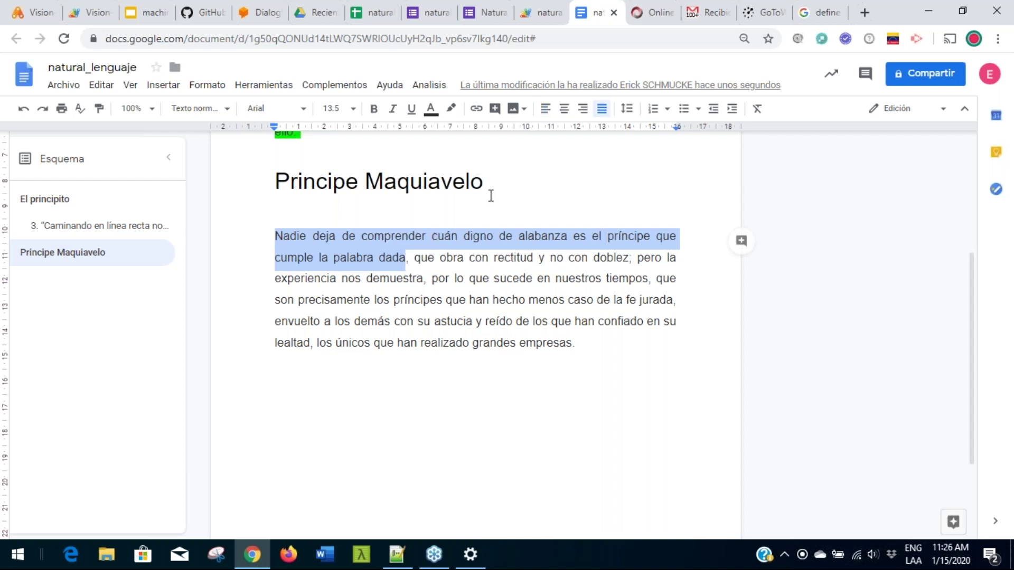